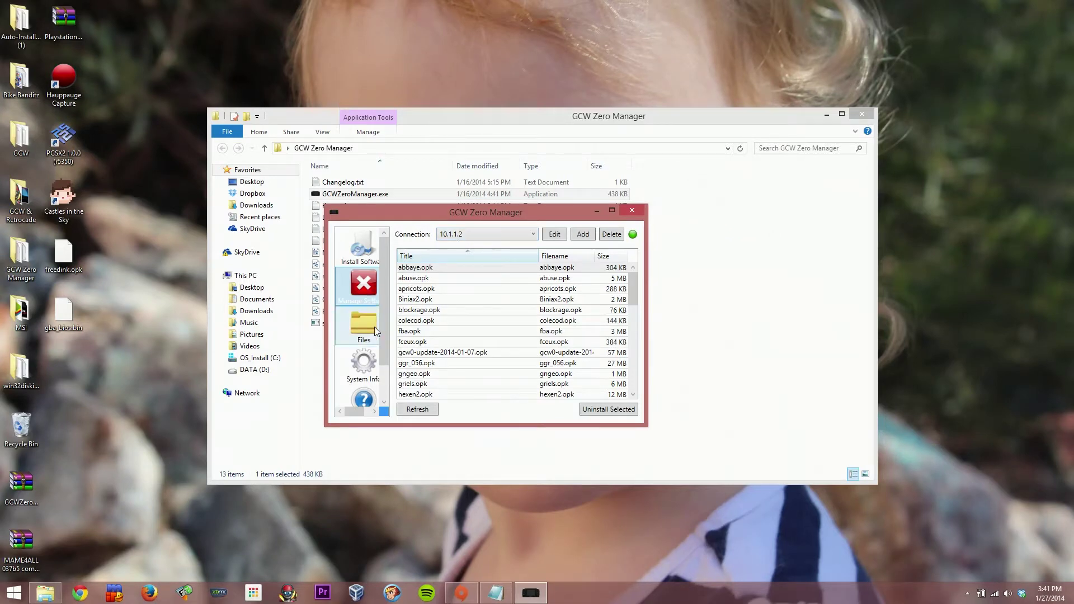
Step: Refresh the installed software list, maximize the manager window and download gcw0-update-2014-01-07.opk to the Desktop folder
{"action": "left_click", "coordinate": [408, 413]}
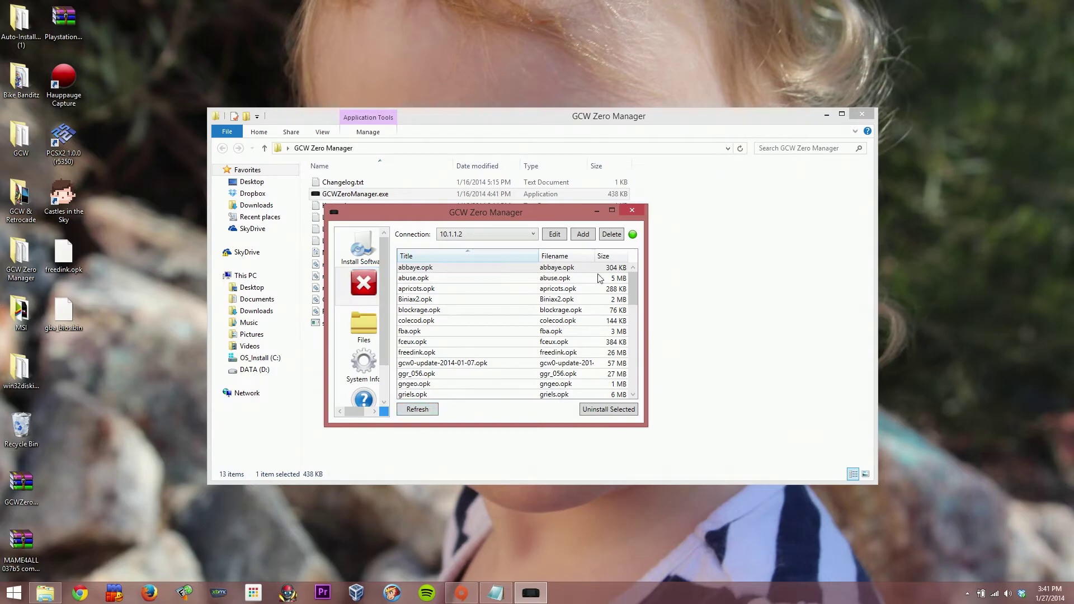
{"action": "left_click", "coordinate": [611, 211]}
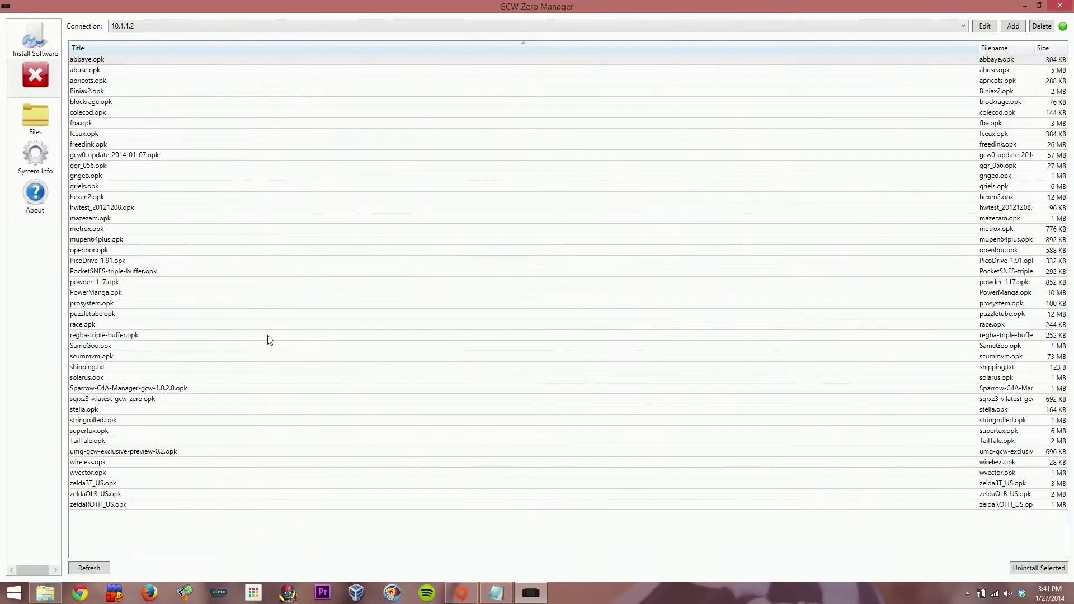
{"action": "left_click", "coordinate": [116, 157]}
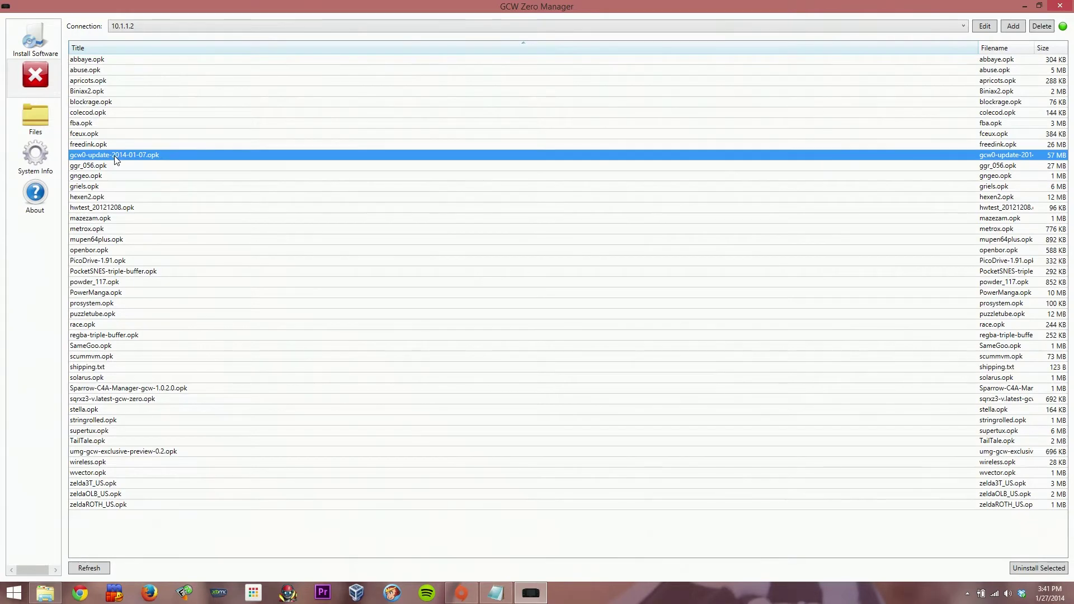
{"action": "right_click", "coordinate": [116, 160]}
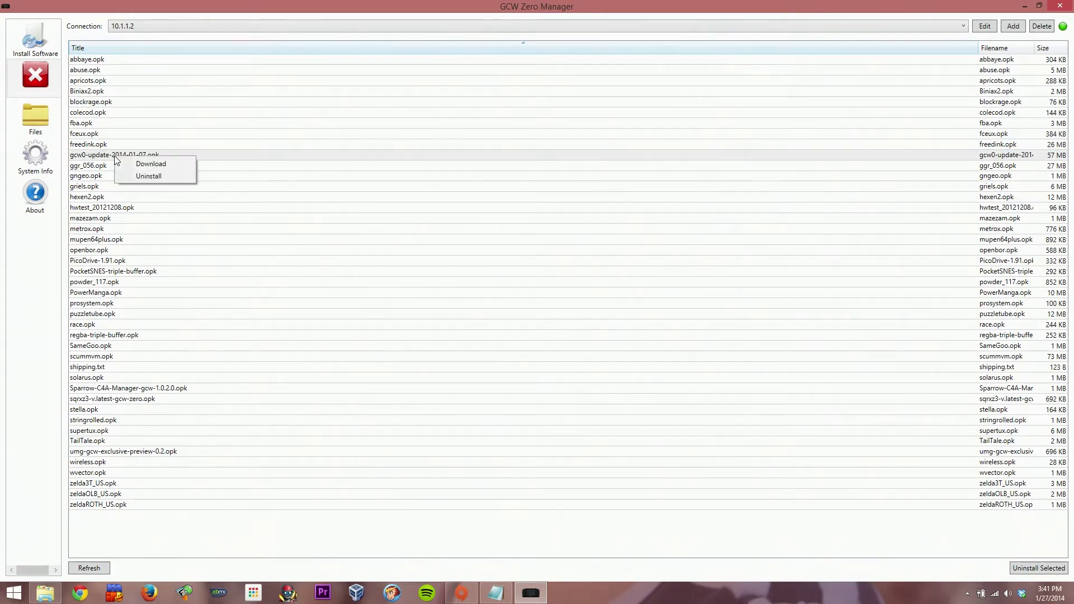
{"action": "left_click", "coordinate": [150, 163]}
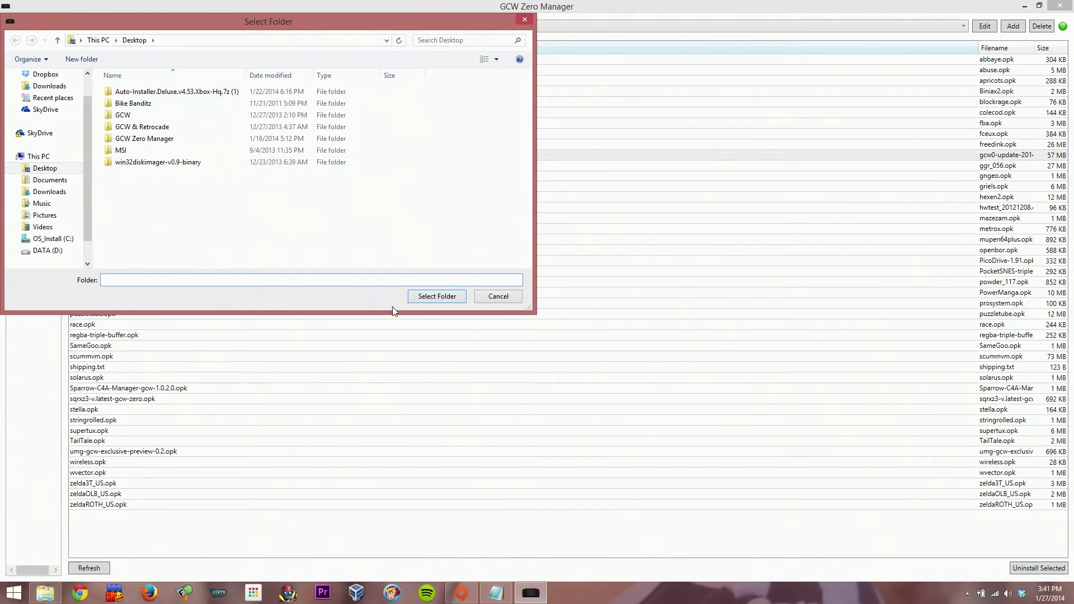
{"action": "left_click", "coordinate": [434, 295]}
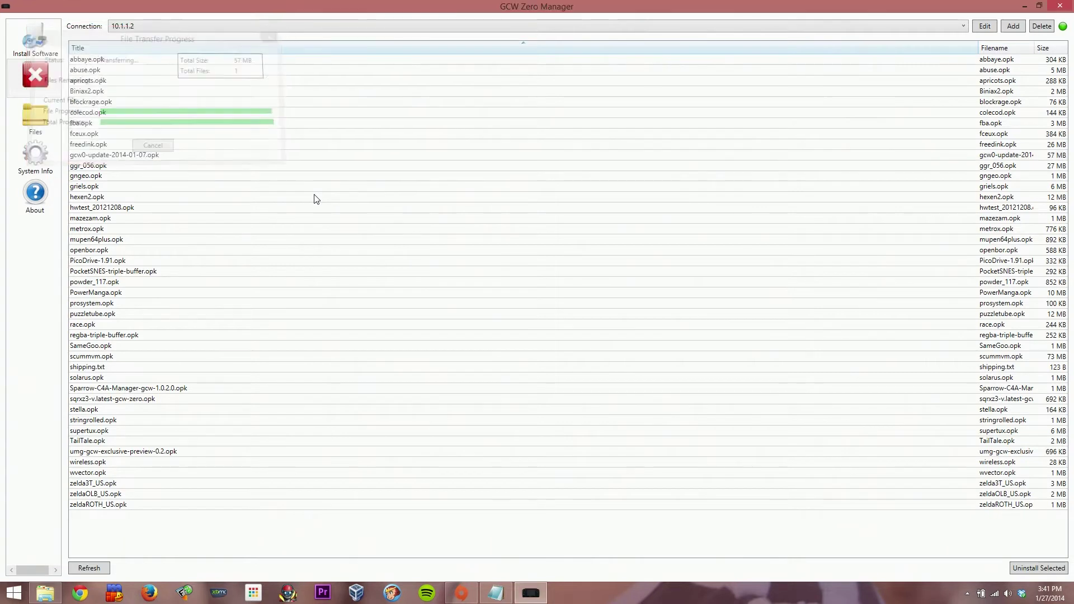
Step: Uninstall gcw0-update-2014-01-07.opk from the device and refresh the installed software list
{"action": "left_click", "coordinate": [116, 161]}
{"action": "right_click", "coordinate": [117, 161]}
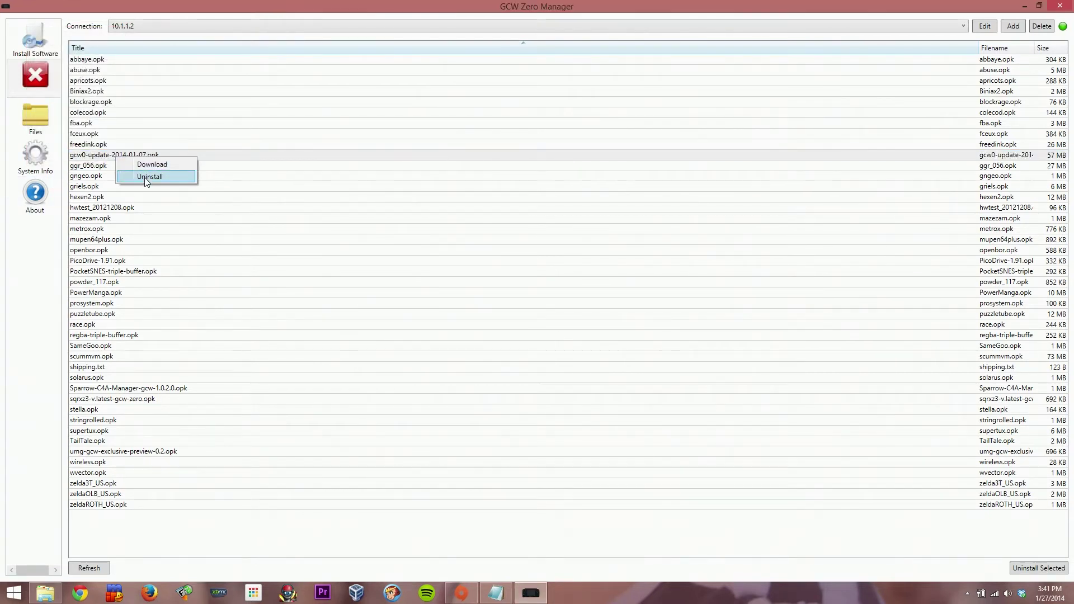
{"action": "left_click", "coordinate": [148, 177]}
{"action": "left_click", "coordinate": [560, 338]}
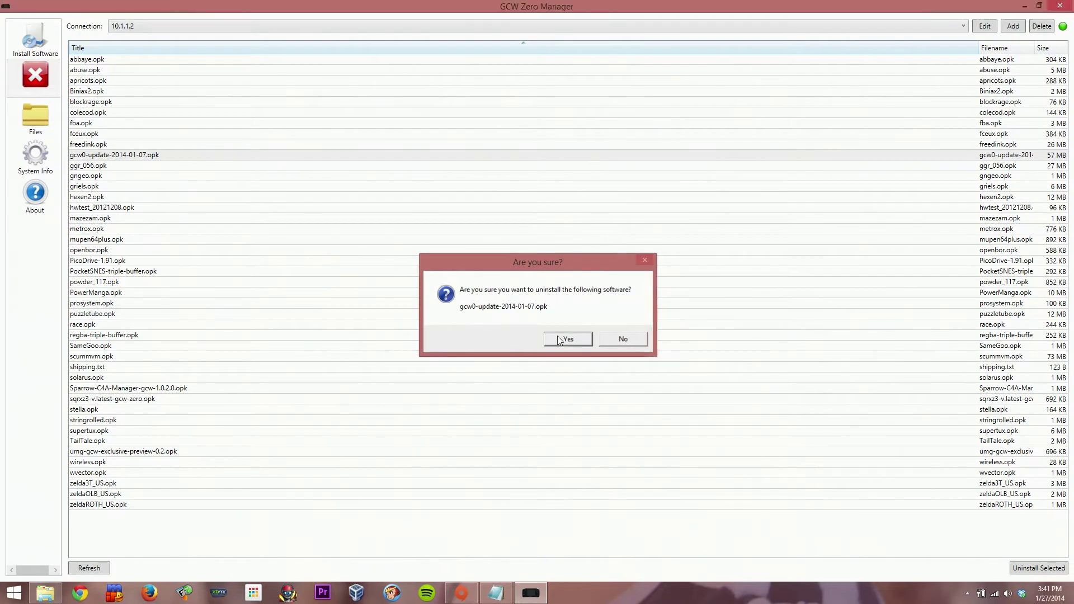
{"action": "left_click", "coordinate": [571, 335]}
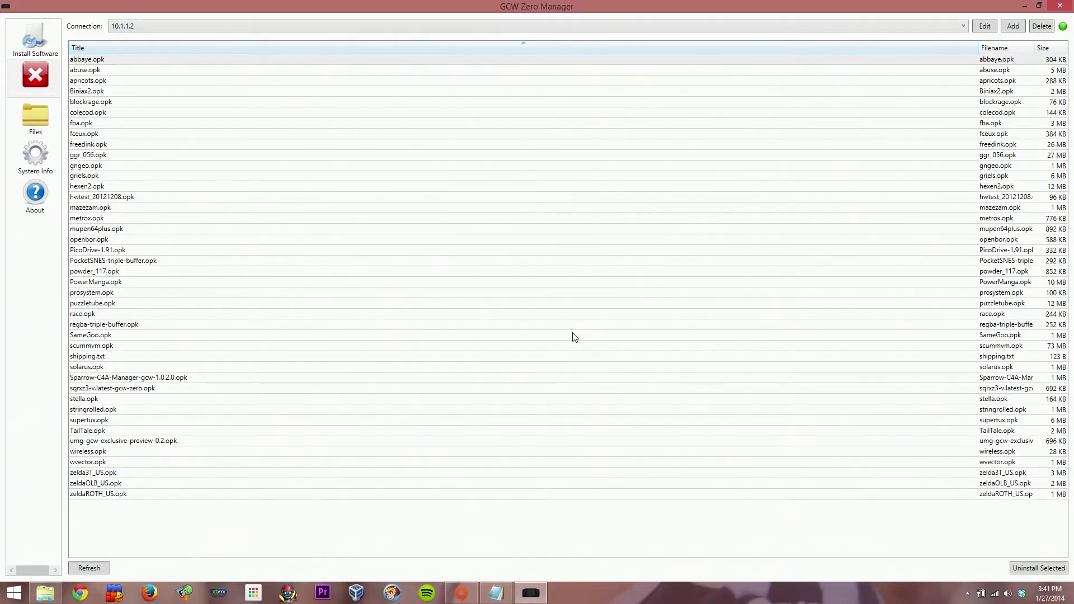
{"action": "left_click", "coordinate": [82, 568]}
Step: Download freedink.opk from the device to the Desktop folder, overwriting the existing copy
{"action": "left_click", "coordinate": [83, 143]}
{"action": "right_click", "coordinate": [83, 143]}
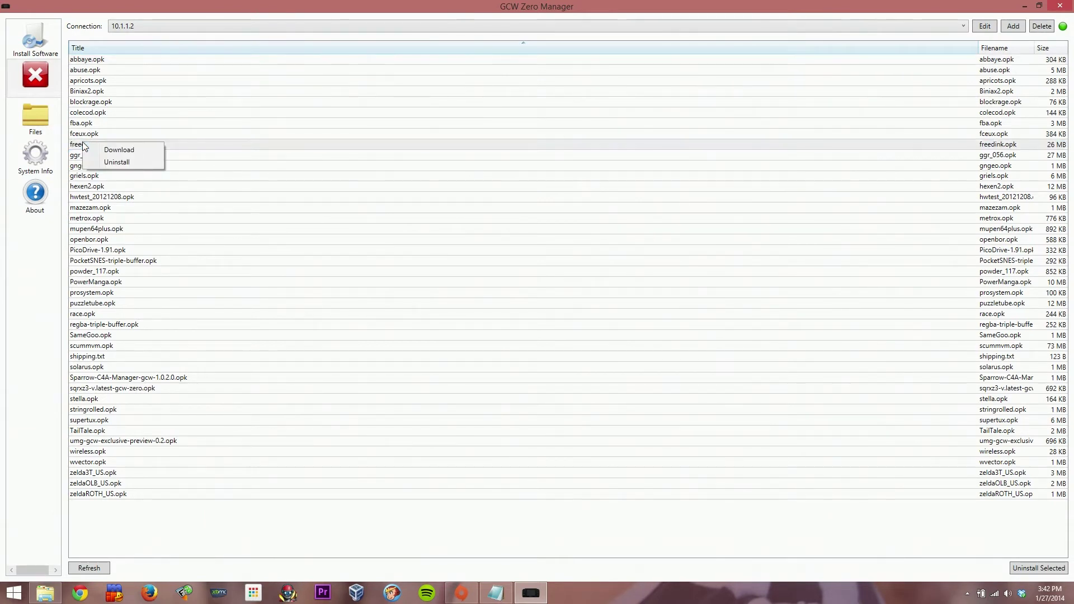
{"action": "left_click", "coordinate": [119, 149]}
{"action": "left_click", "coordinate": [438, 296]}
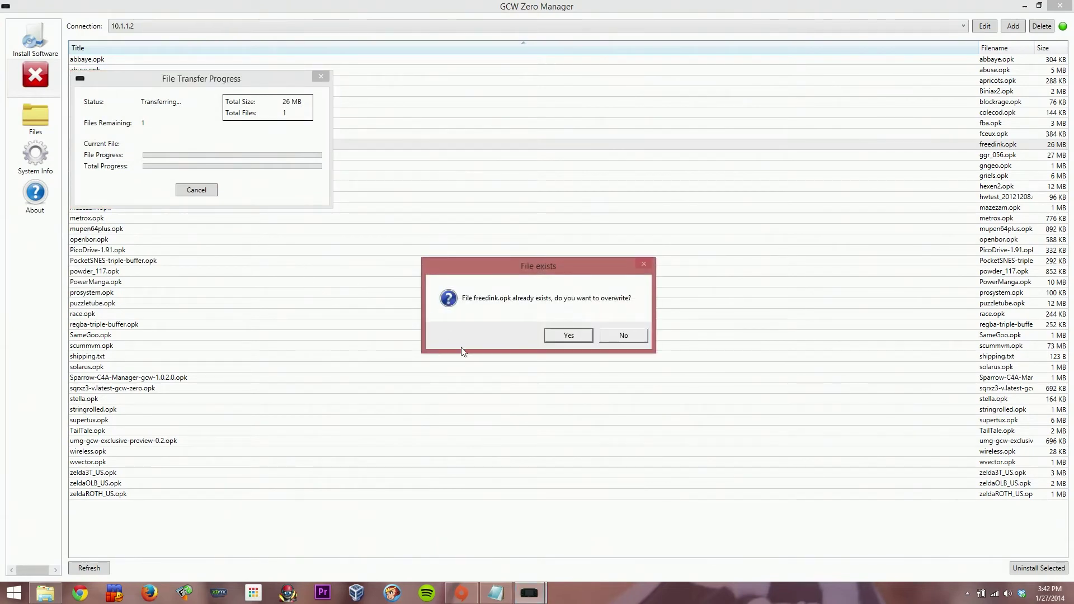
{"action": "left_click", "coordinate": [565, 338]}
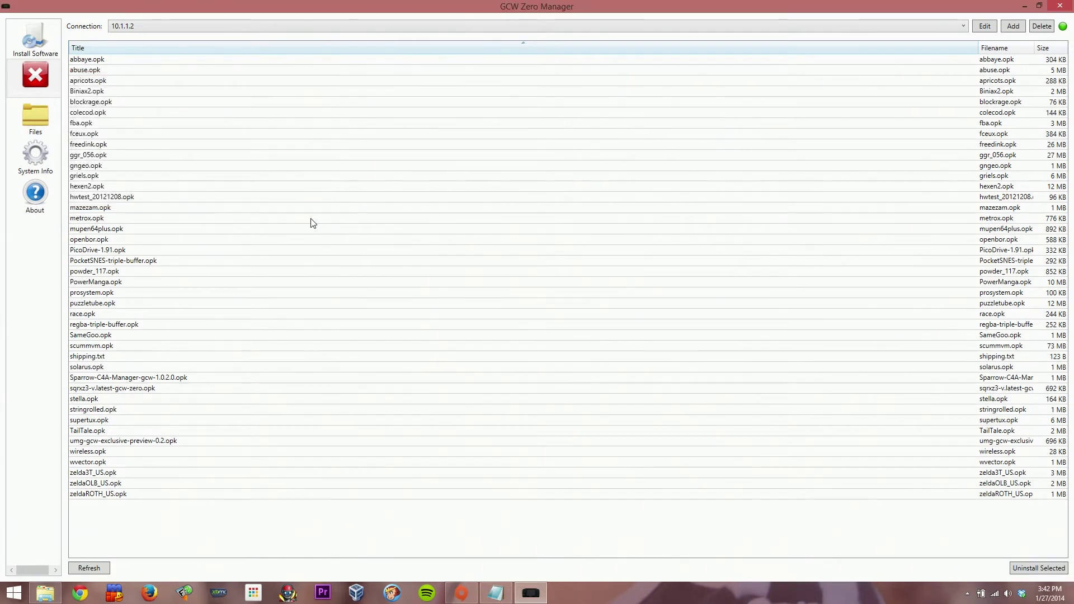
Step: Uninstall freedink.opk from the device
{"action": "left_click", "coordinate": [95, 146]}
{"action": "right_click", "coordinate": [95, 145]}
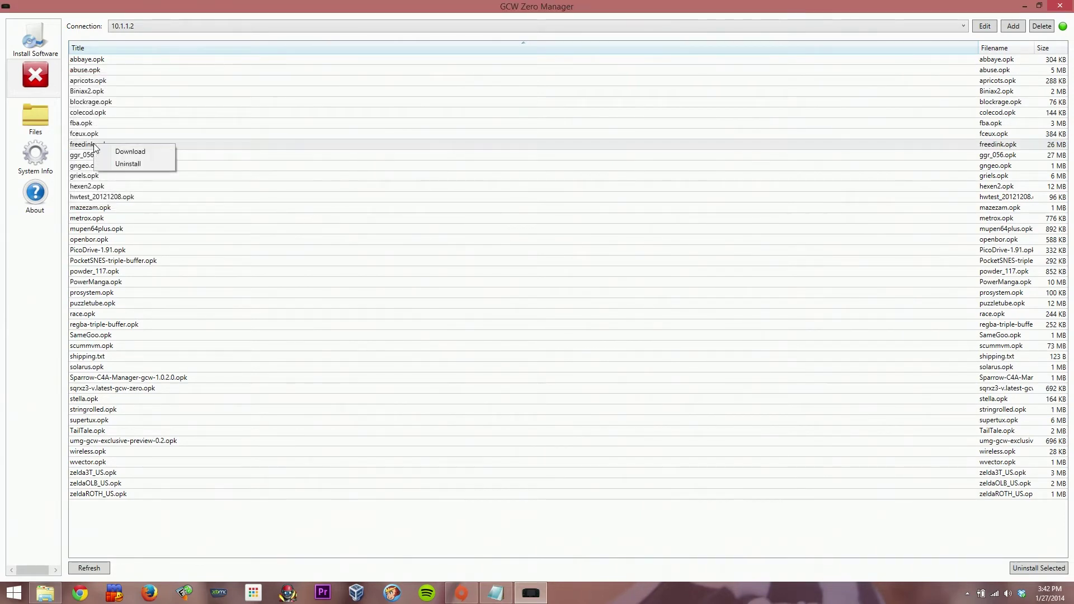
{"action": "left_click", "coordinate": [128, 164]}
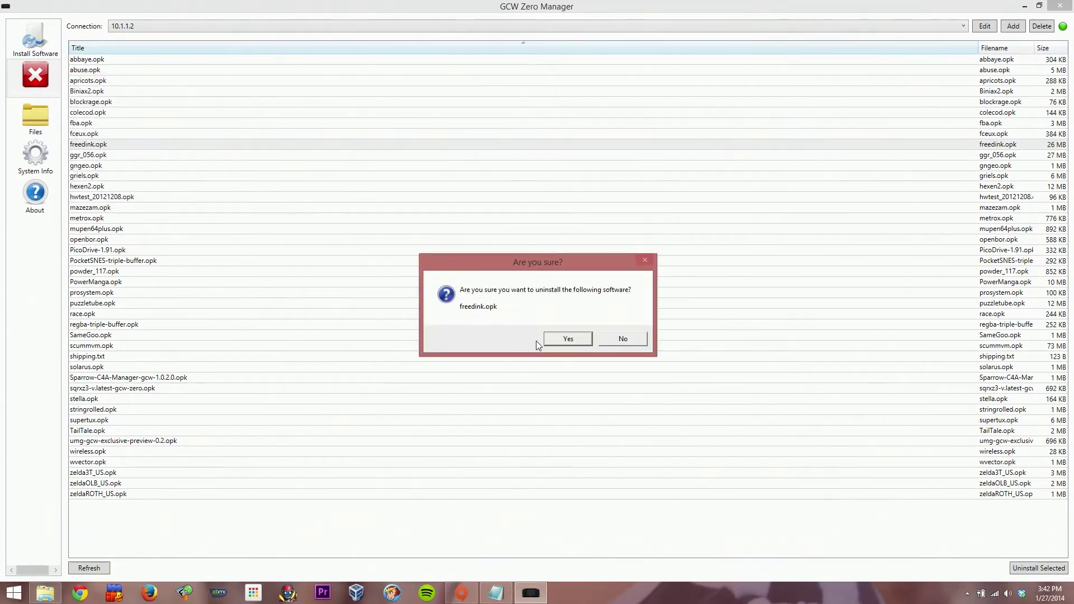
{"action": "left_click", "coordinate": [552, 341]}
{"action": "left_click", "coordinate": [568, 336]}
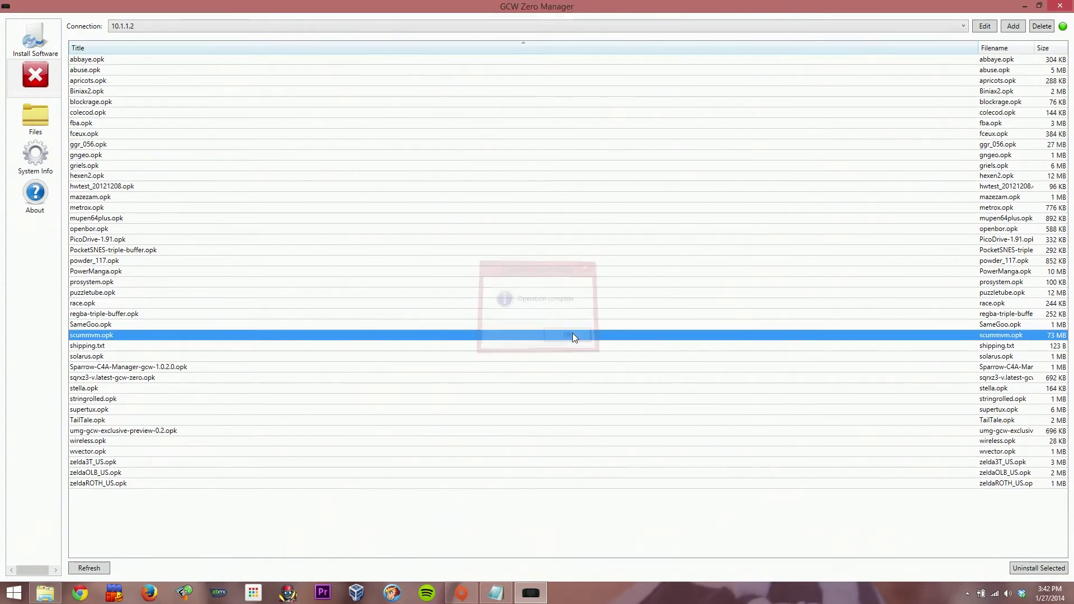
Step: Restore the manager window to its smaller size and try to add gcw0-update-2014-01-07.opk from the desktop to the installed software list
{"action": "double_click", "coordinate": [276, 6]}
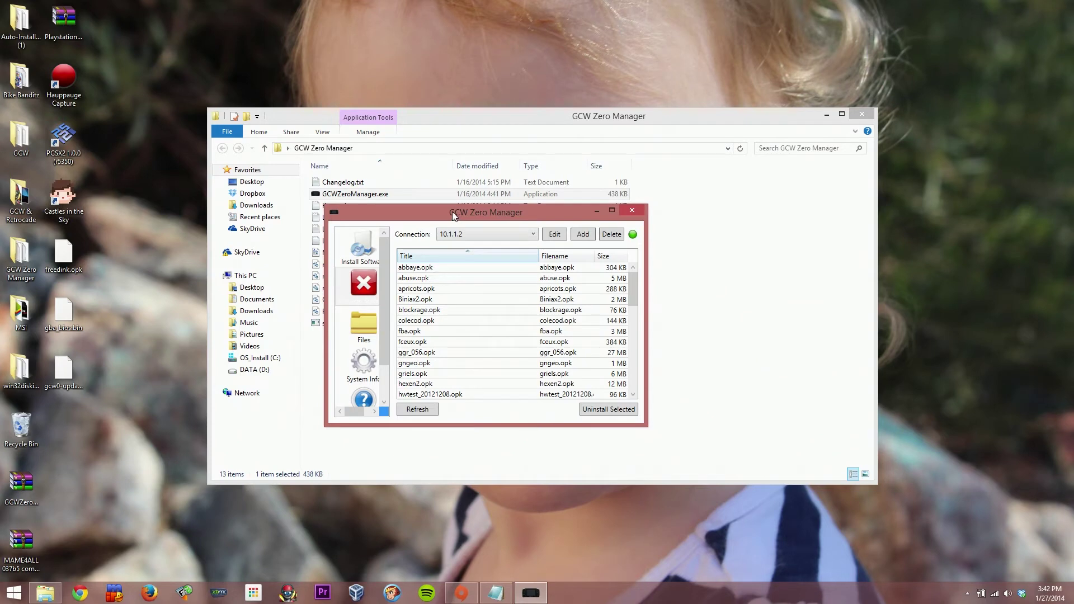
{"action": "left_click_drag", "start_coordinate": [451, 212], "coordinate": [458, 179]}
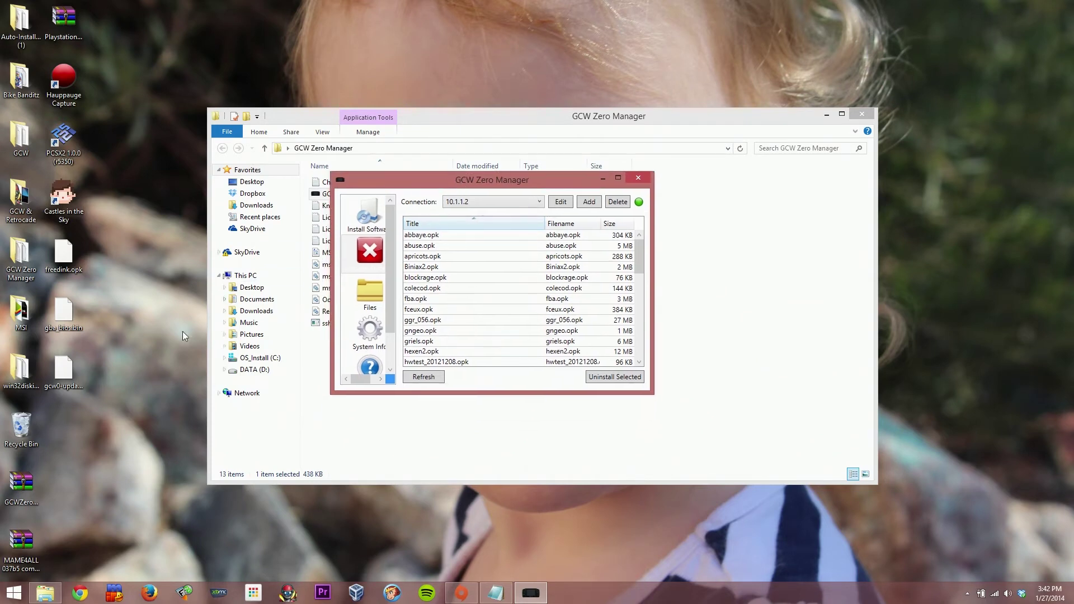
{"action": "left_click", "coordinate": [69, 303]}
{"action": "left_click", "coordinate": [63, 376]}
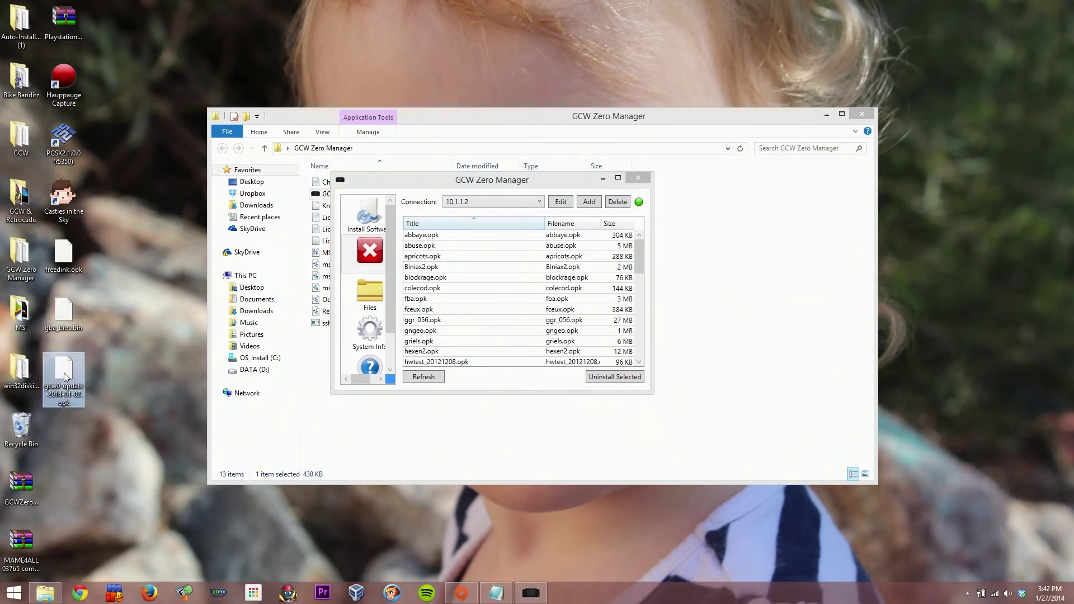
{"action": "left_click_drag", "start_coordinate": [63, 384], "coordinate": [478, 329]}
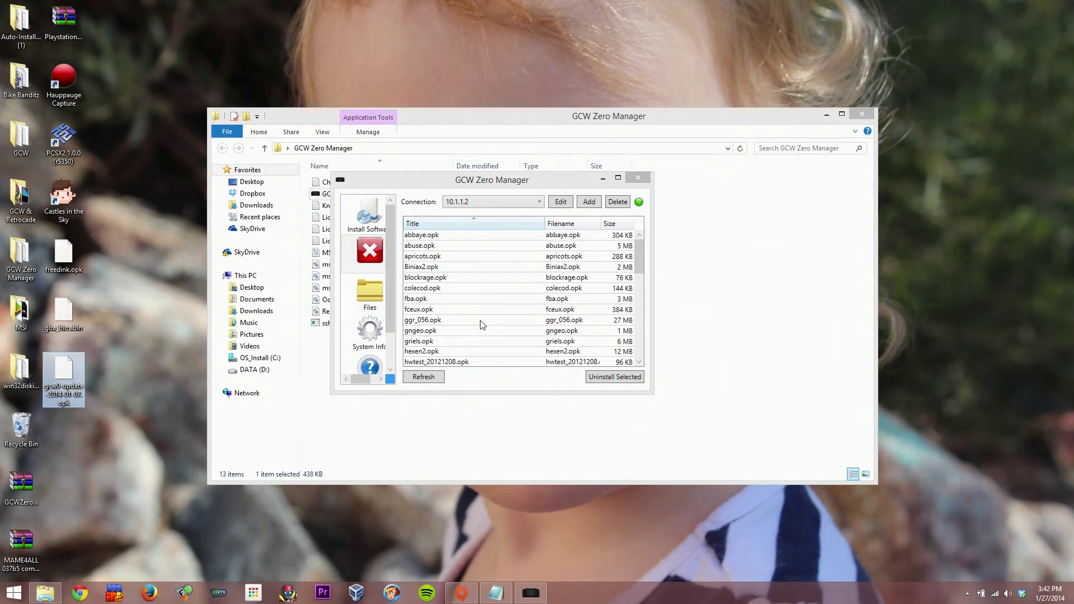
Step: Add gcw0-update-2014-01-07.opk from the desktop to the install queue and install it on the device
{"action": "left_click", "coordinate": [383, 225]}
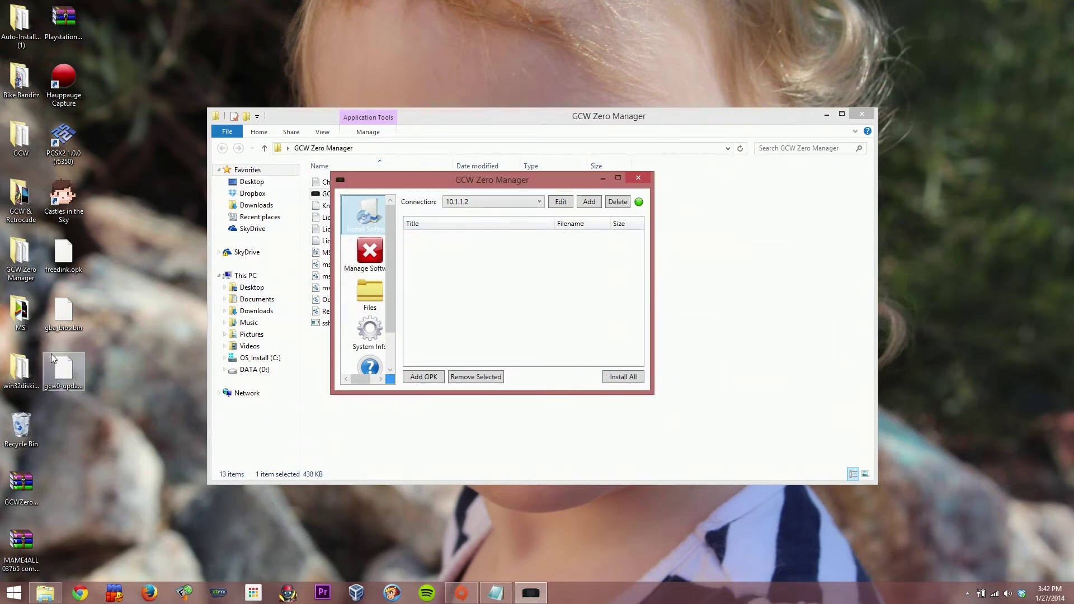
{"action": "left_click_drag", "start_coordinate": [58, 377], "coordinate": [499, 313]}
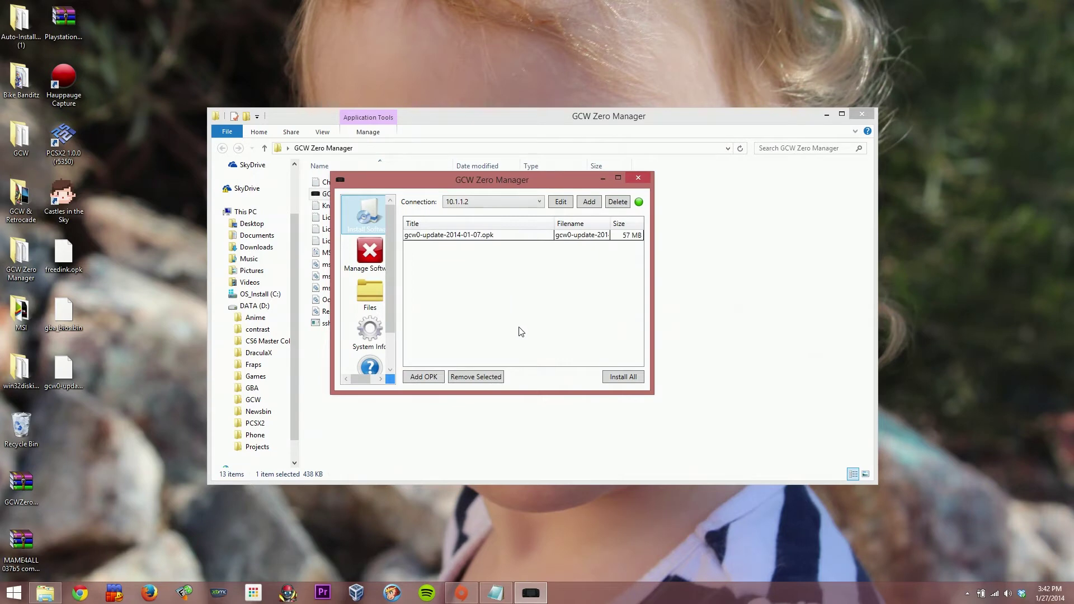
{"action": "left_click", "coordinate": [620, 377]}
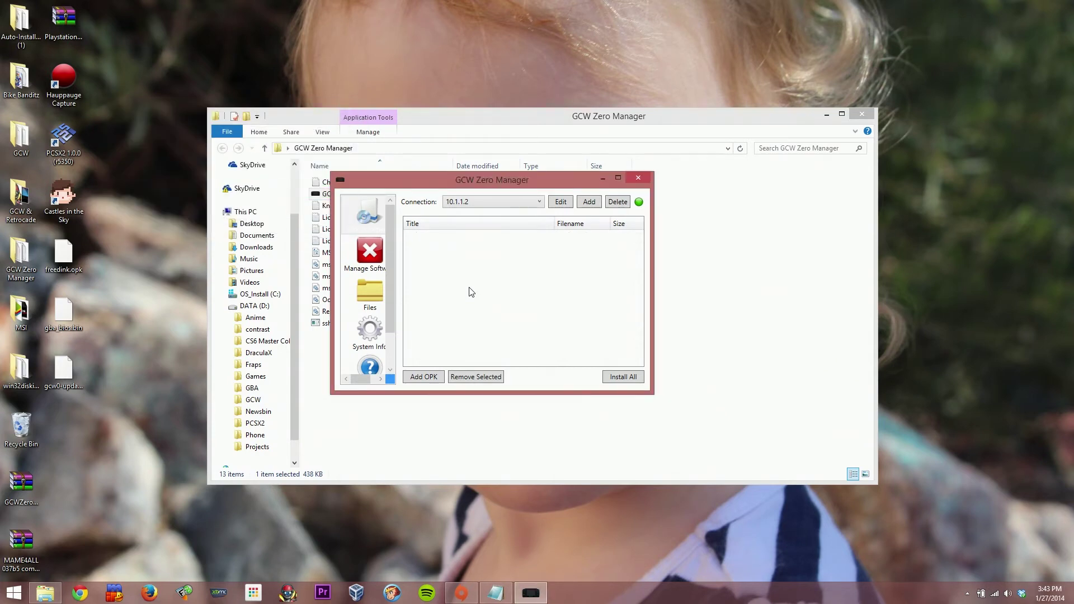
Step: Check for gcw0-update-2014-01-07.opk in the refreshed list of installed software, with the manager window maximized
{"action": "left_click", "coordinate": [615, 179]}
{"action": "left_click", "coordinate": [25, 95]}
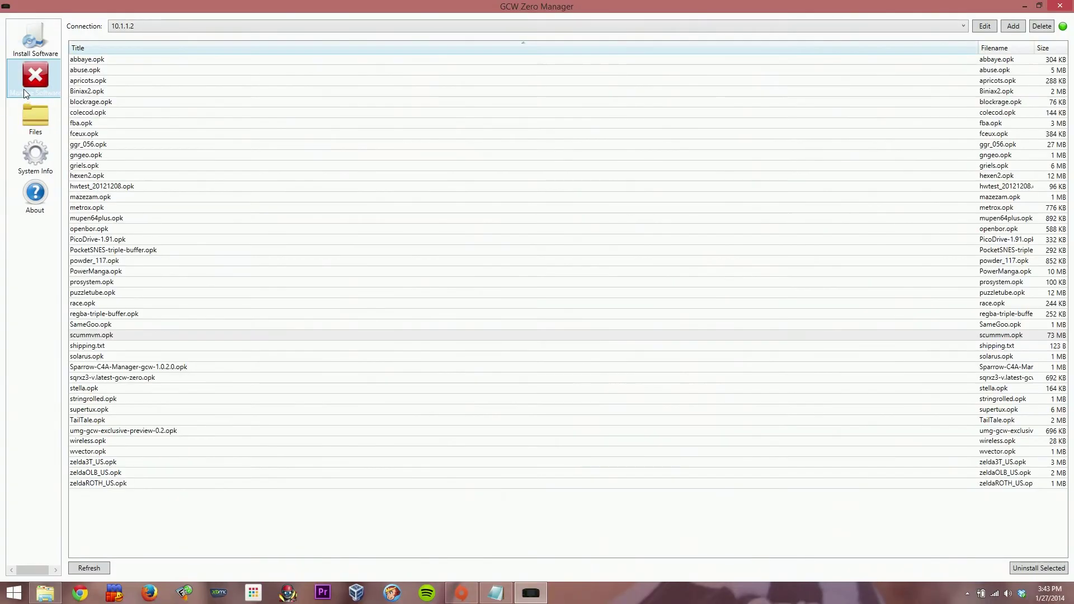
{"action": "left_click", "coordinate": [95, 572]}
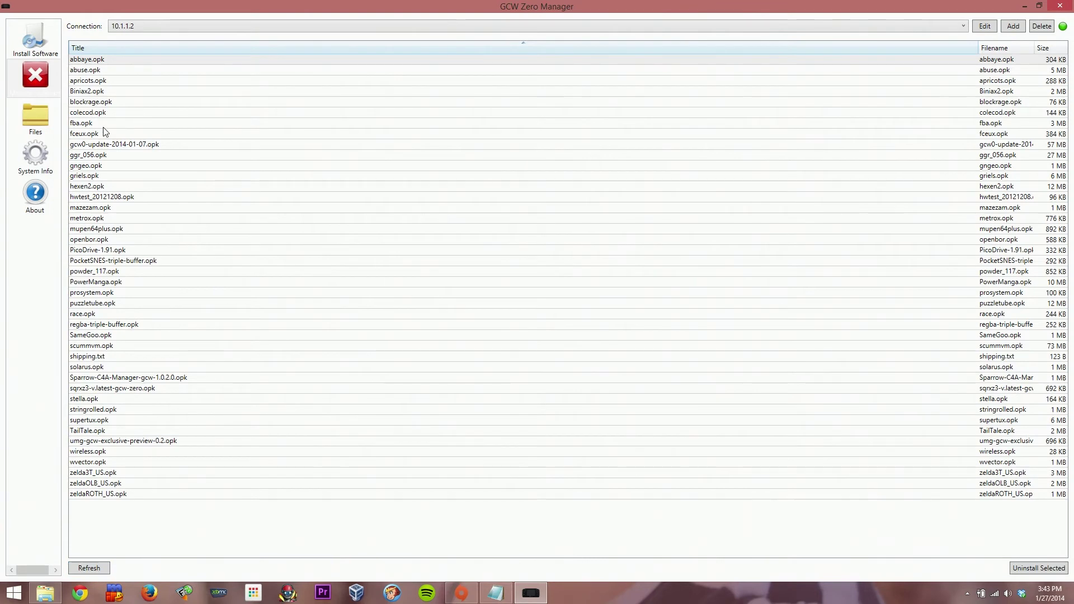
{"action": "left_click", "coordinate": [115, 146]}
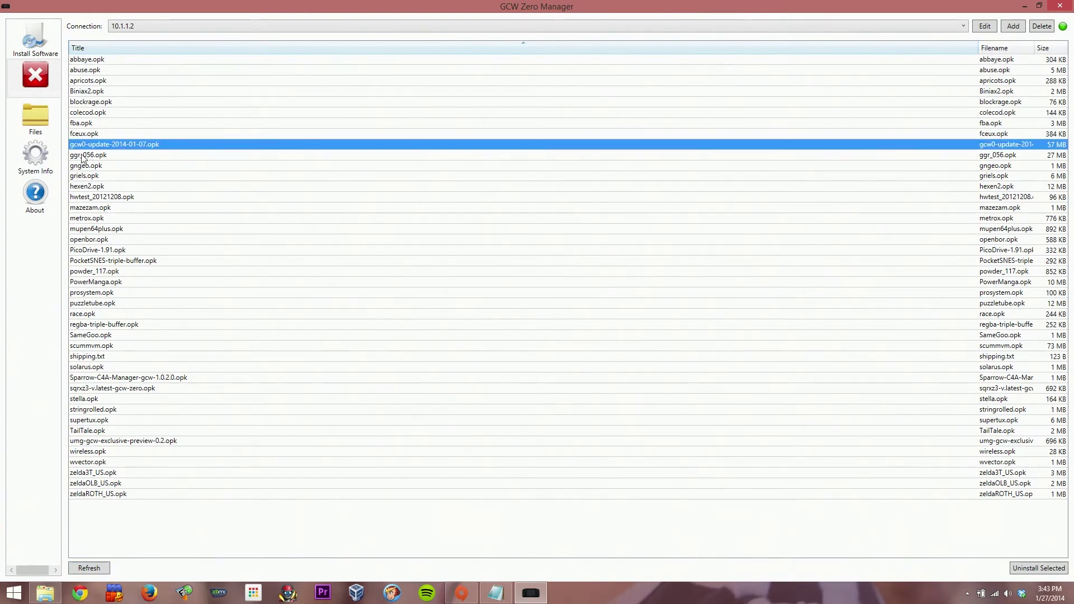
Step: Browse the device's files and open the .gpsp folder in the home directory
{"action": "left_click", "coordinate": [36, 125]}
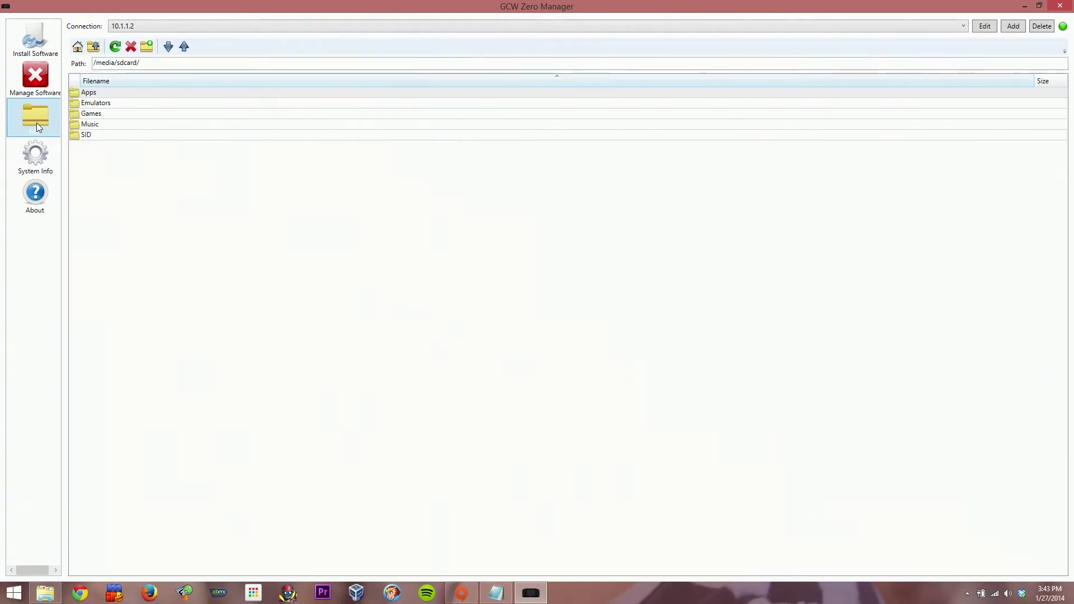
{"action": "left_click", "coordinate": [78, 47]}
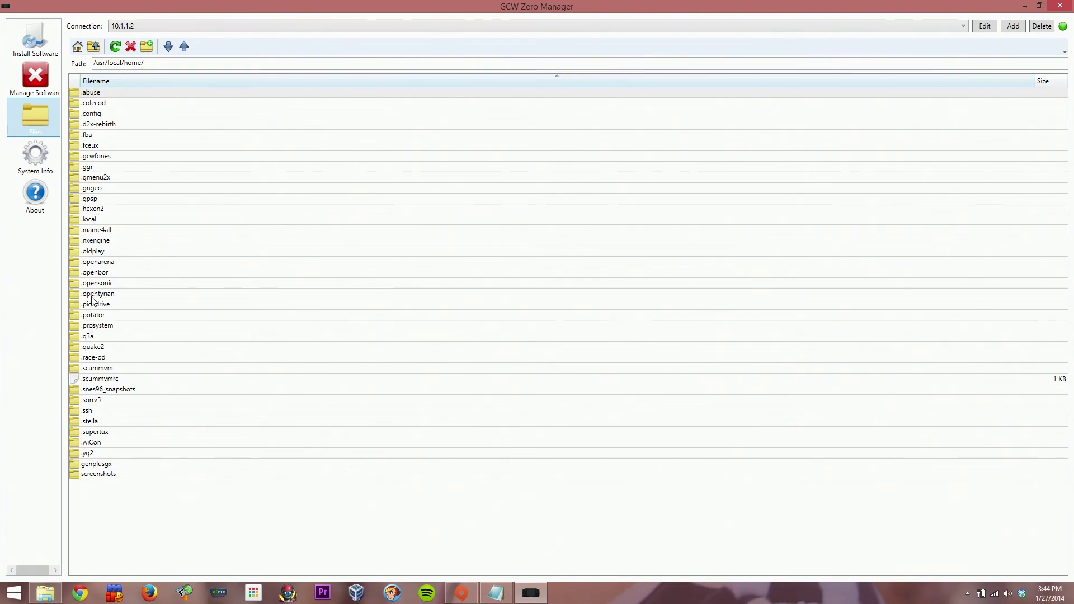
{"action": "double_click", "coordinate": [87, 199]}
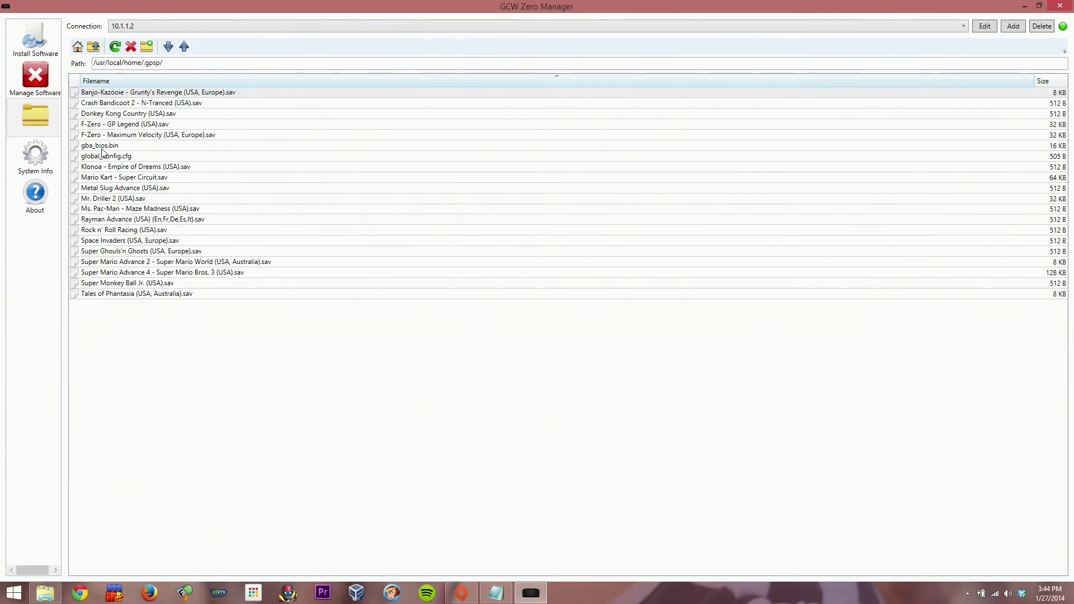
Step: Download gba_bios.bin from the .gpsp folder to the Desktop folder, overwriting the existing copy
{"action": "left_click", "coordinate": [102, 146]}
{"action": "right_click", "coordinate": [102, 147]}
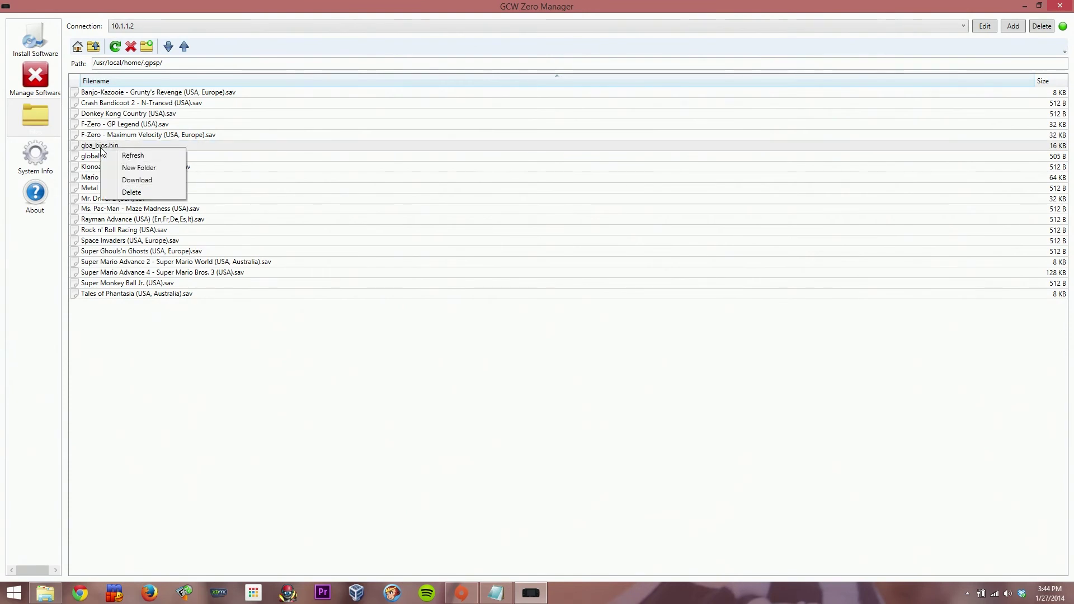
{"action": "left_click", "coordinate": [122, 183]}
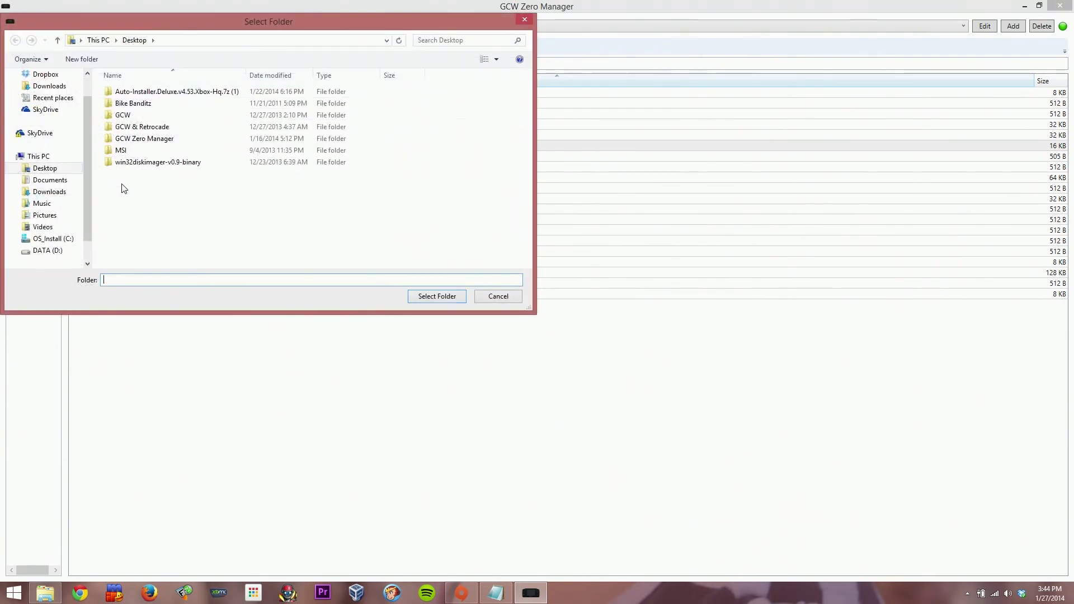
{"action": "left_click", "coordinate": [433, 295]}
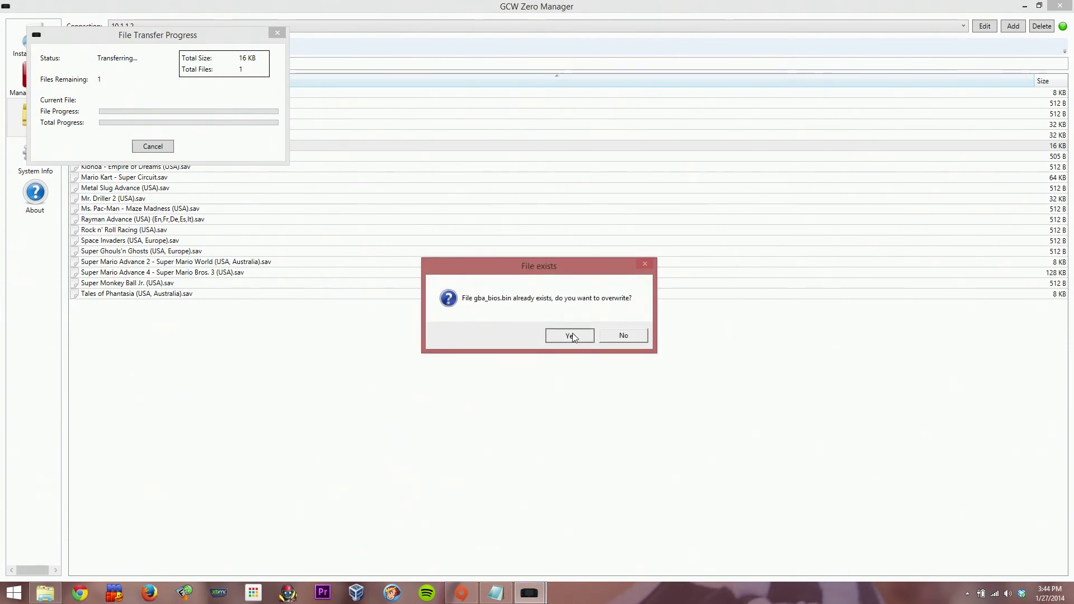
{"action": "left_click", "coordinate": [591, 337]}
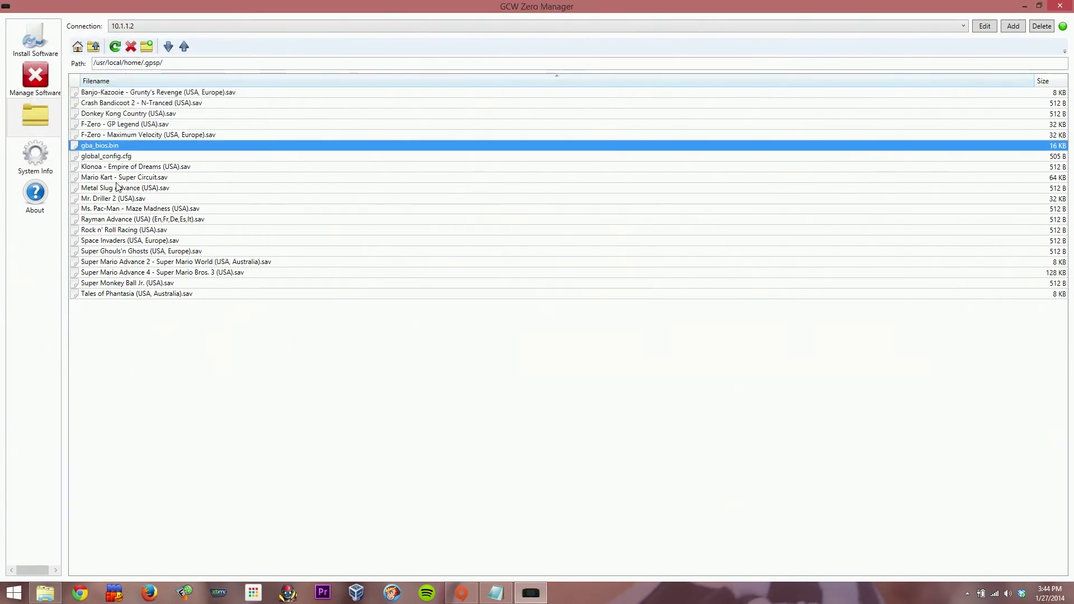
Step: Delete gba_bios.bin from the device's .gpsp folder
{"action": "right_click", "coordinate": [90, 148]}
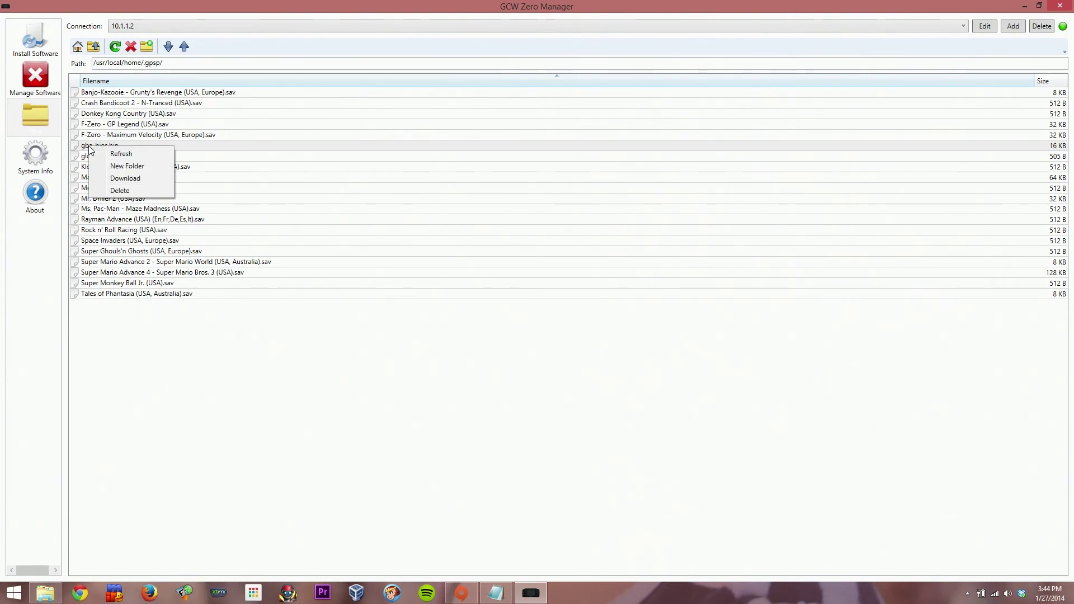
{"action": "left_click", "coordinate": [118, 191]}
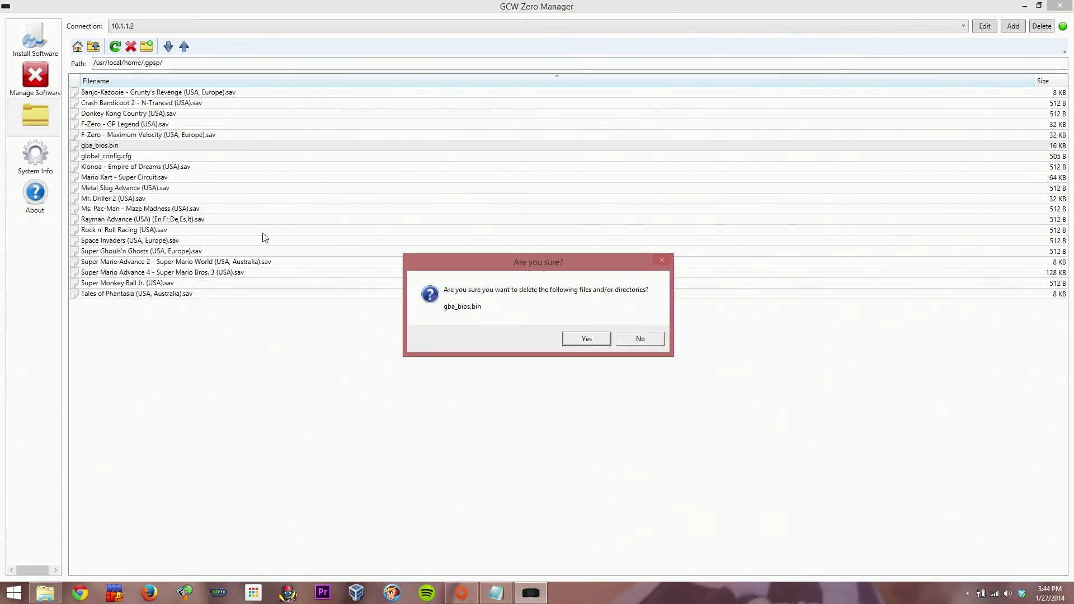
{"action": "left_click", "coordinate": [584, 338]}
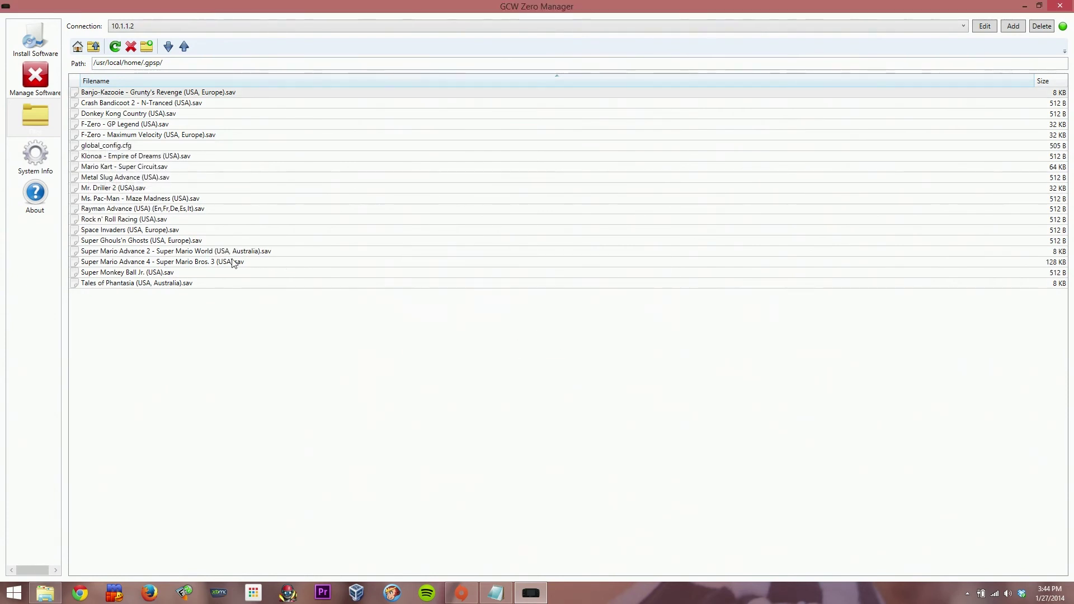
Step: Upload gba_bios.bin from the desktop to the device's .gpsp folder, with the manager window restored for the transfer and maximized again
{"action": "double_click", "coordinate": [277, 9]}
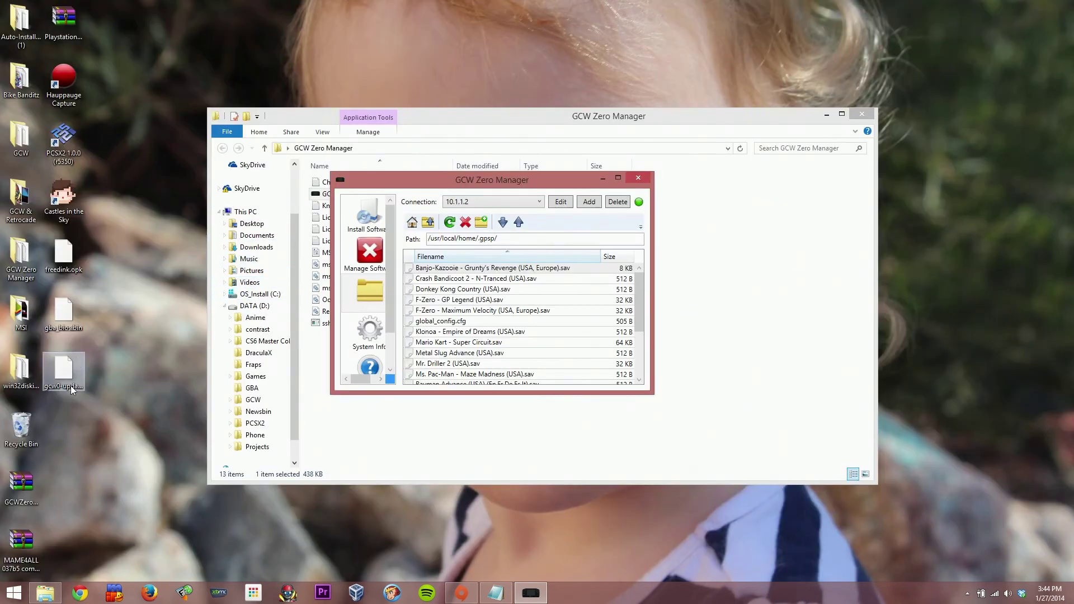
{"action": "left_click", "coordinate": [64, 313]}
{"action": "left_click_drag", "start_coordinate": [64, 313], "coordinate": [459, 317]}
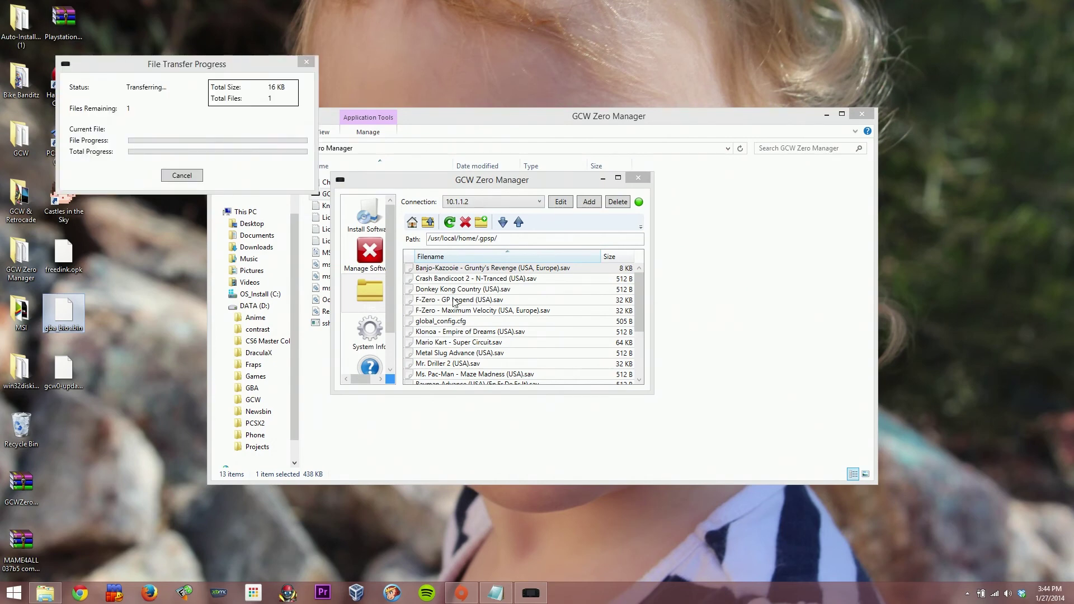
{"action": "left_click", "coordinate": [618, 177]}
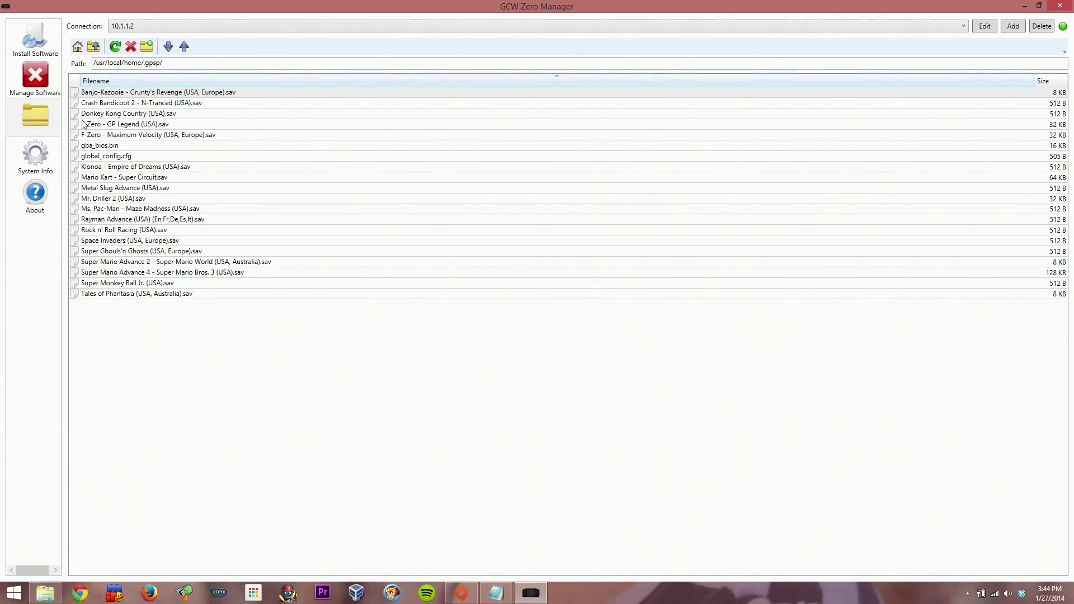
Step: Go up to the device's root directory and open the Apps folder on the SD card at /media/sdcard/Apps/
{"action": "left_click", "coordinate": [78, 45]}
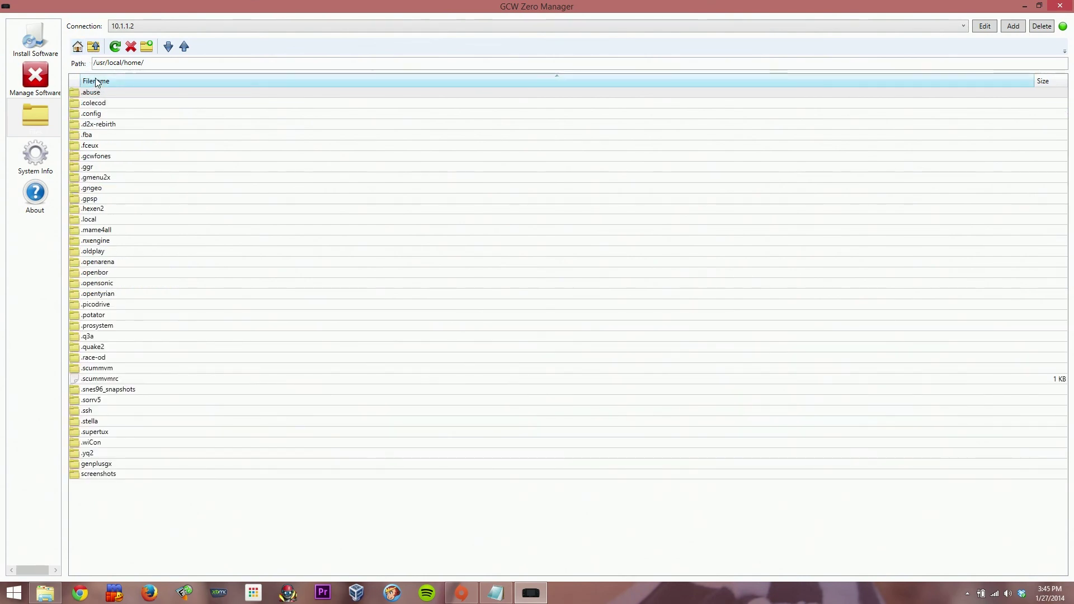
{"action": "left_click", "coordinate": [93, 46]}
{"action": "left_click", "coordinate": [94, 46]}
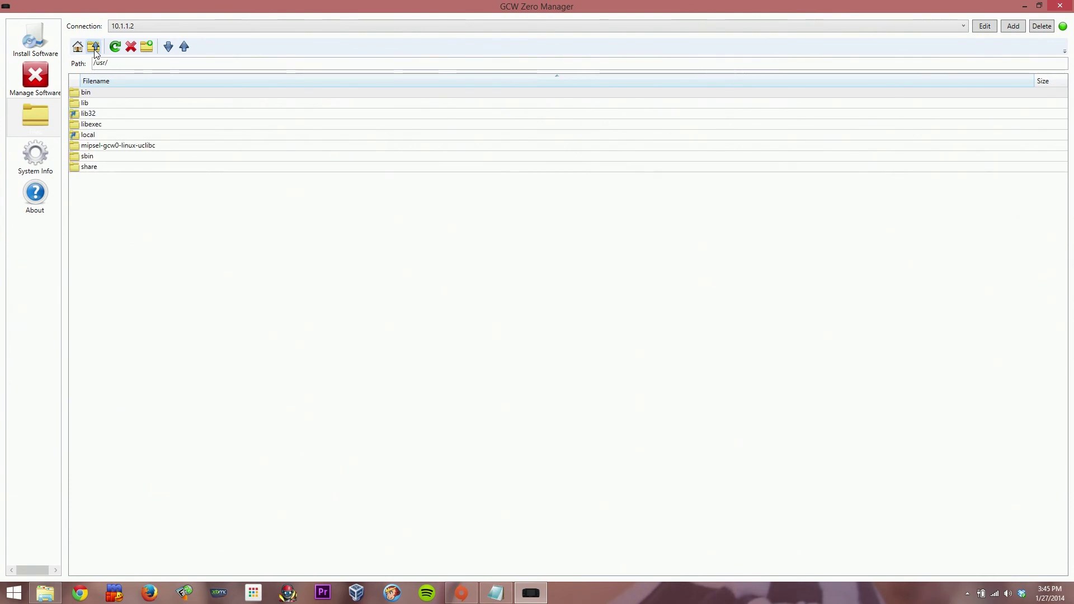
{"action": "left_click", "coordinate": [93, 47]}
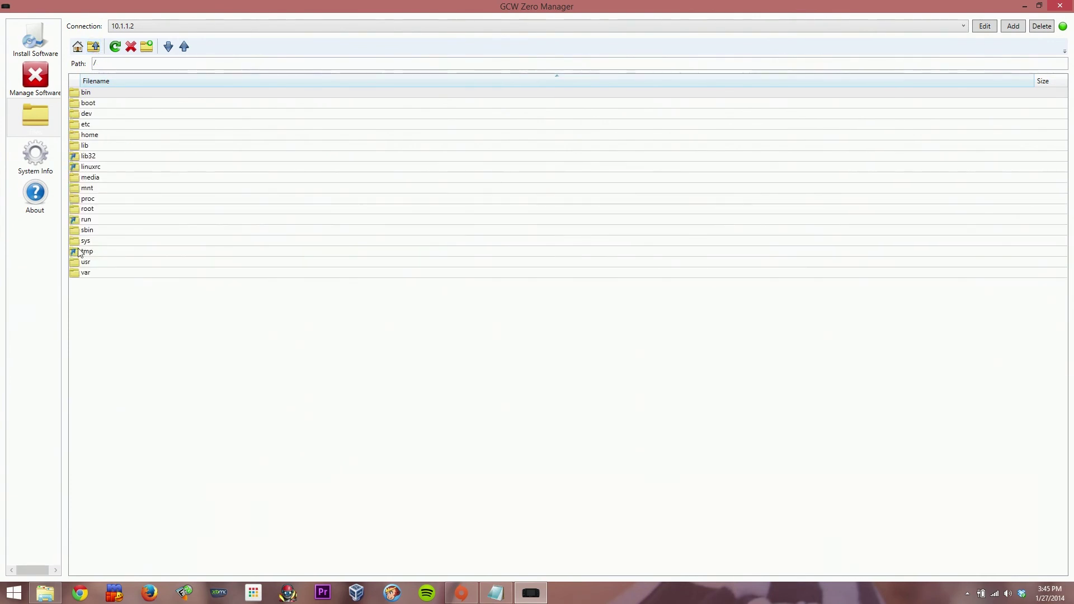
{"action": "double_click", "coordinate": [92, 179]}
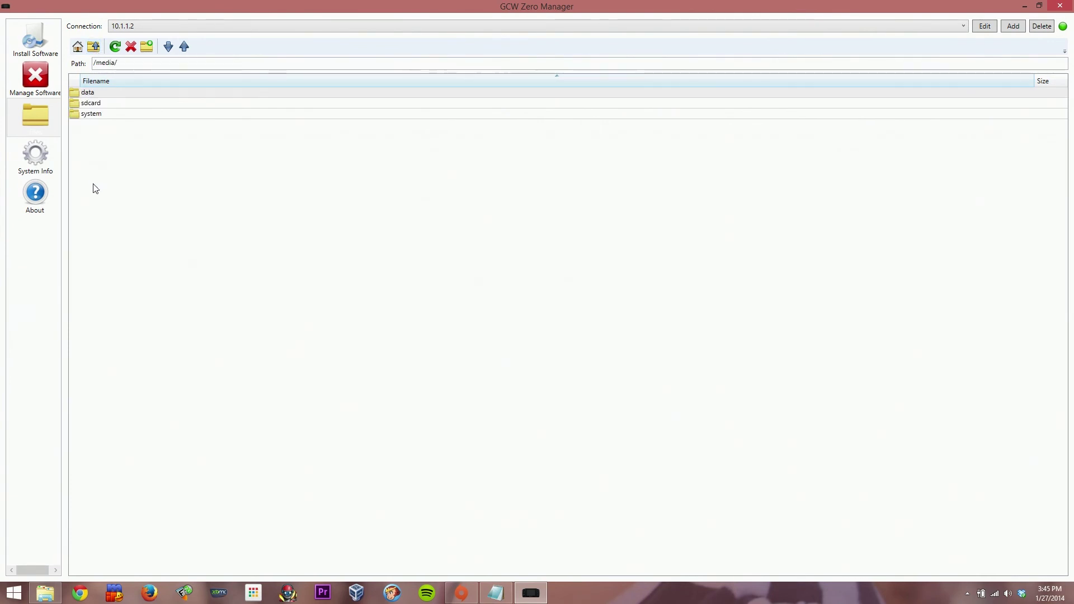
{"action": "double_click", "coordinate": [87, 107]}
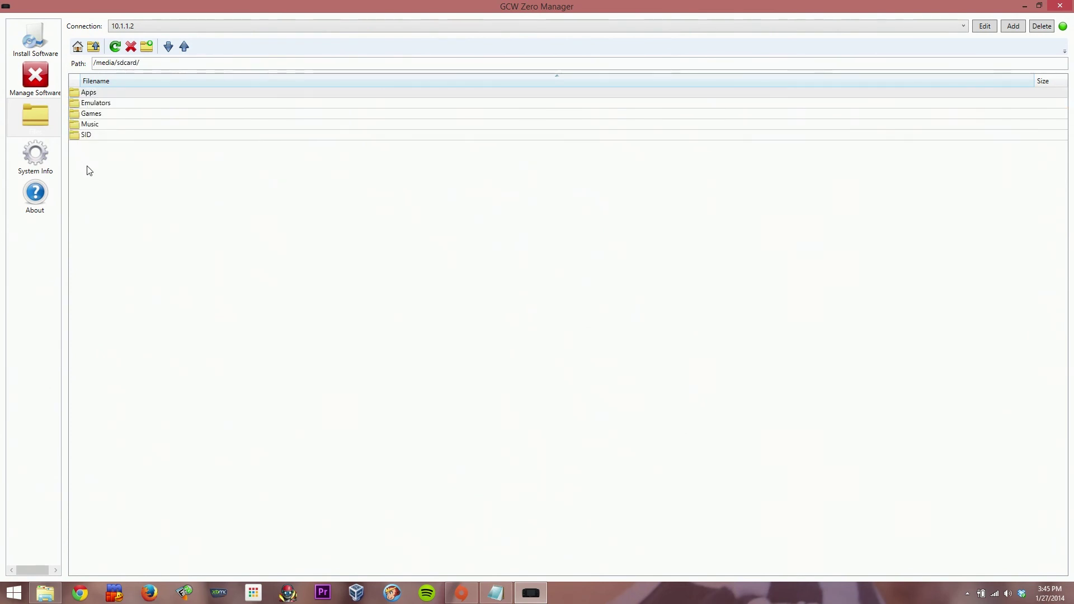
{"action": "double_click", "coordinate": [86, 94]}
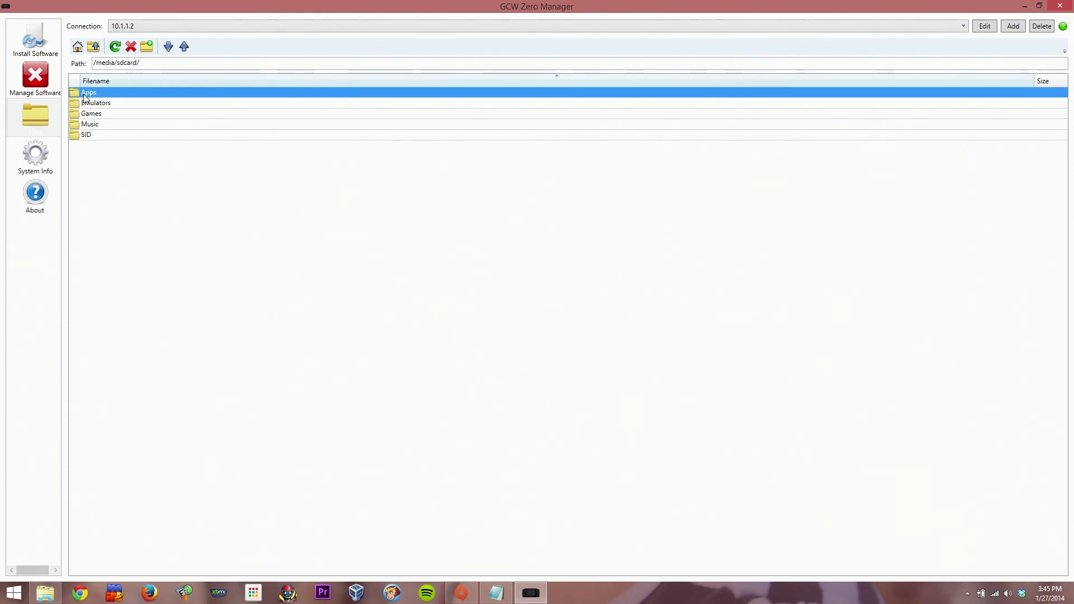
Step: Restore the manager window to its smaller size and upload freedink.opk from the desktop to the SD card's Apps folder
{"action": "double_click", "coordinate": [247, 5]}
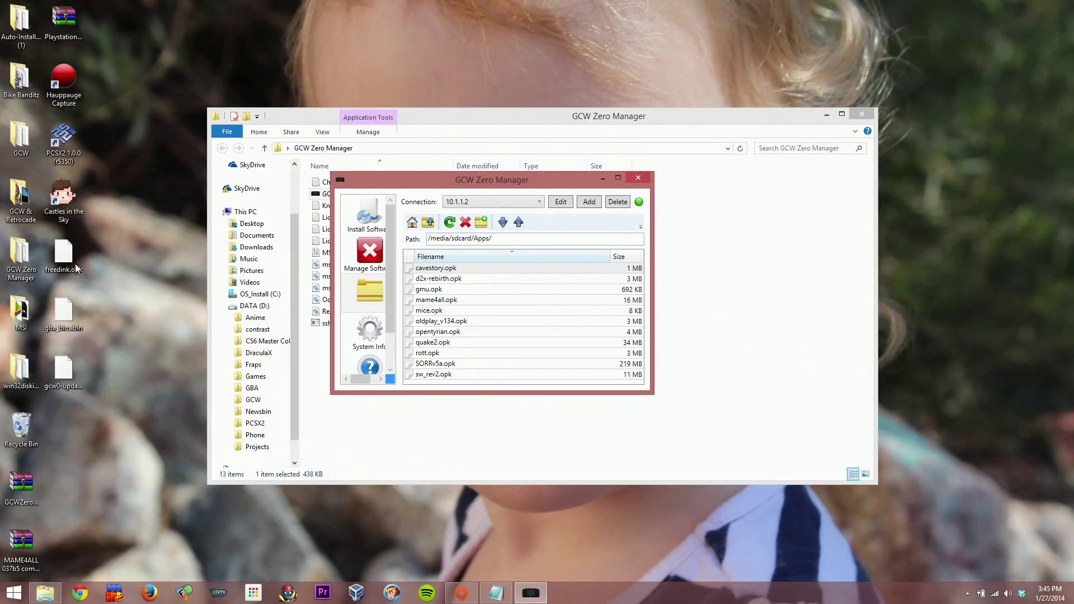
{"action": "left_click_drag", "start_coordinate": [73, 263], "coordinate": [531, 356]}
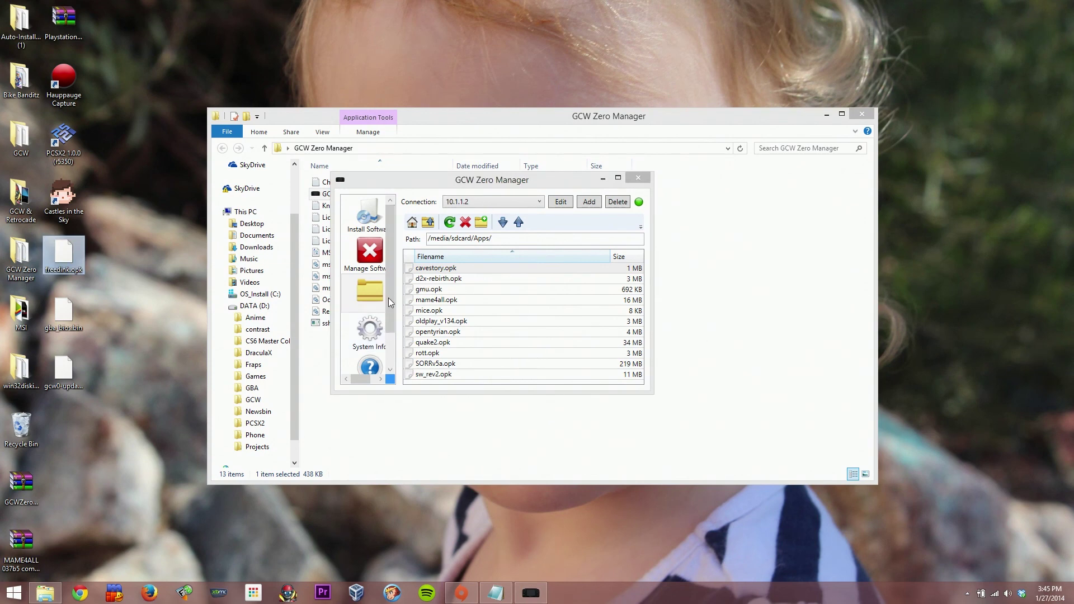
{"action": "double_click", "coordinate": [55, 263]}
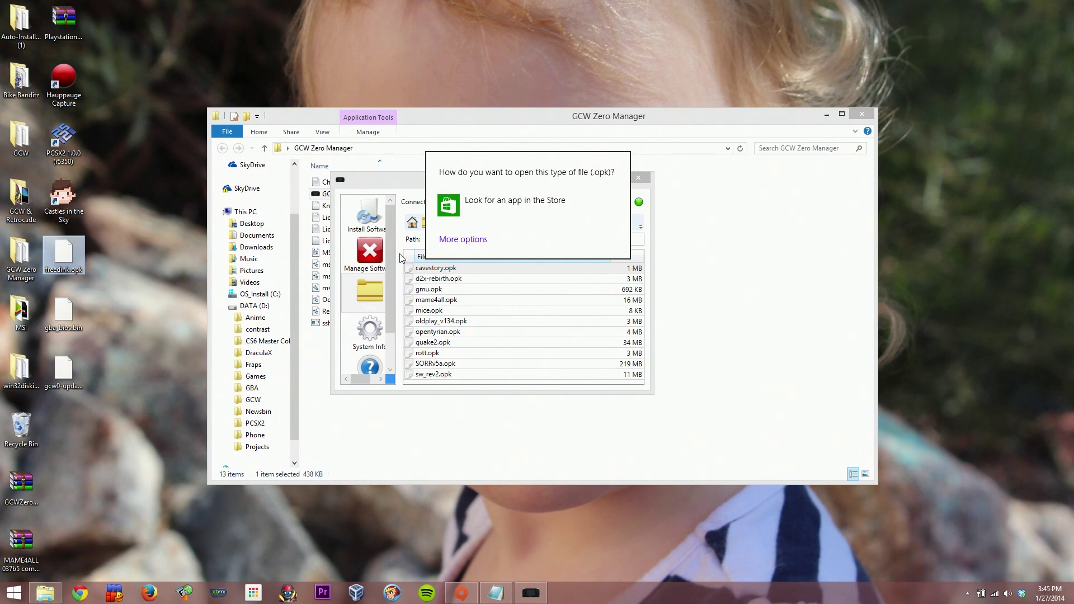
{"action": "left_click", "coordinate": [344, 85]}
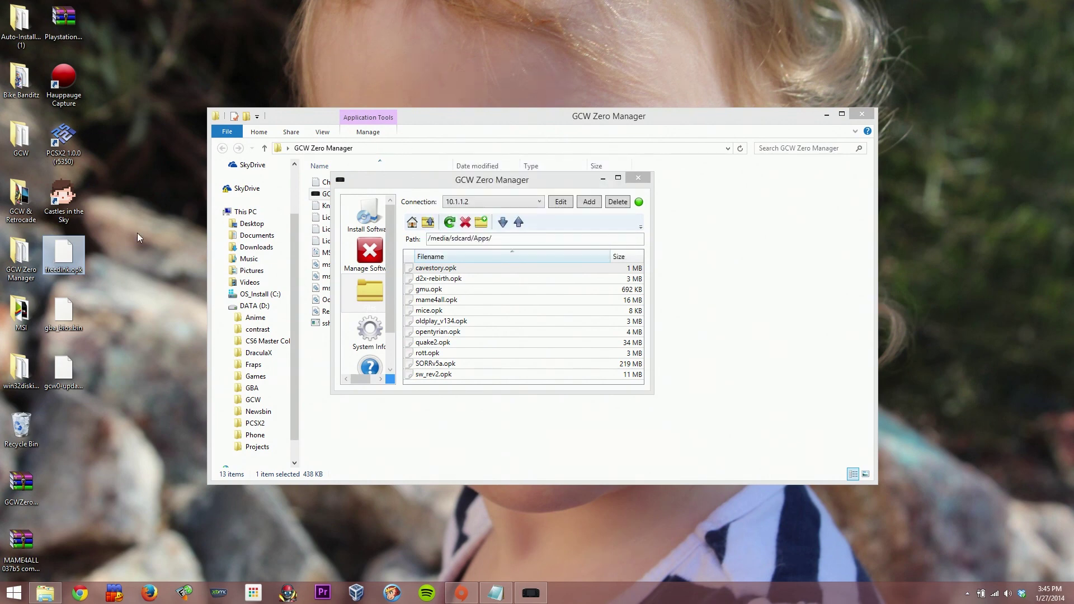
{"action": "left_click_drag", "start_coordinate": [63, 262], "coordinate": [469, 329]}
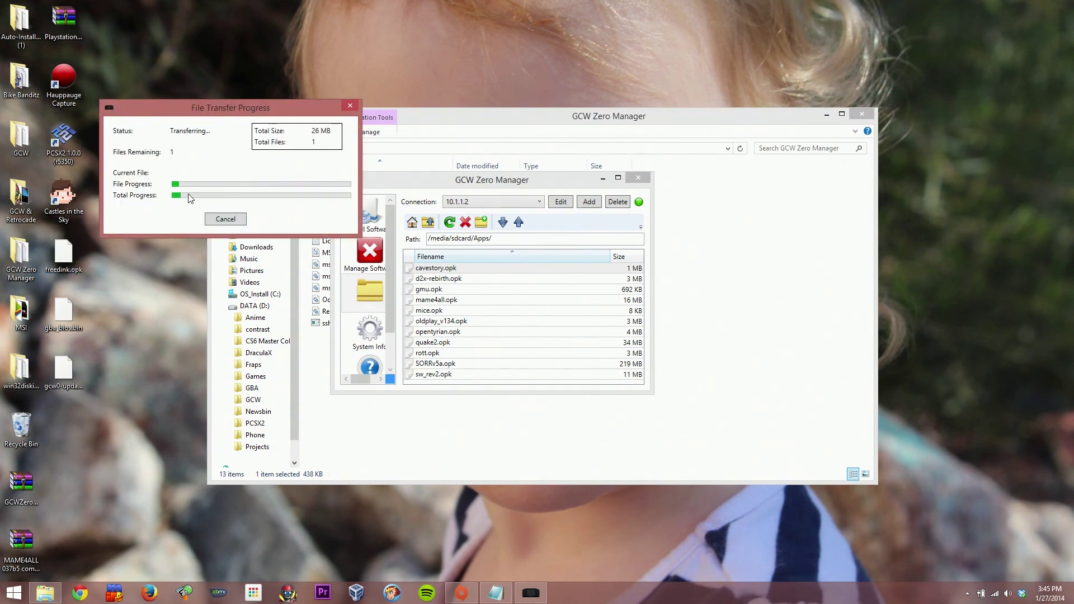